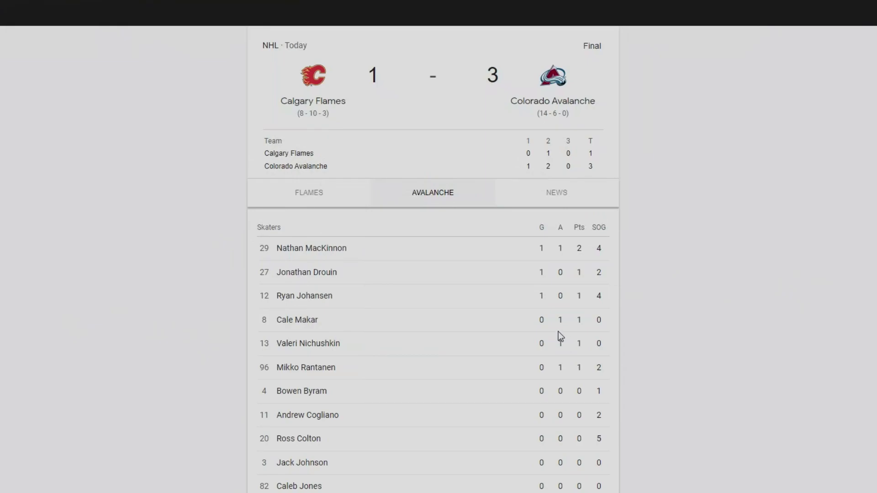
scroll(533, 321, down, 3)
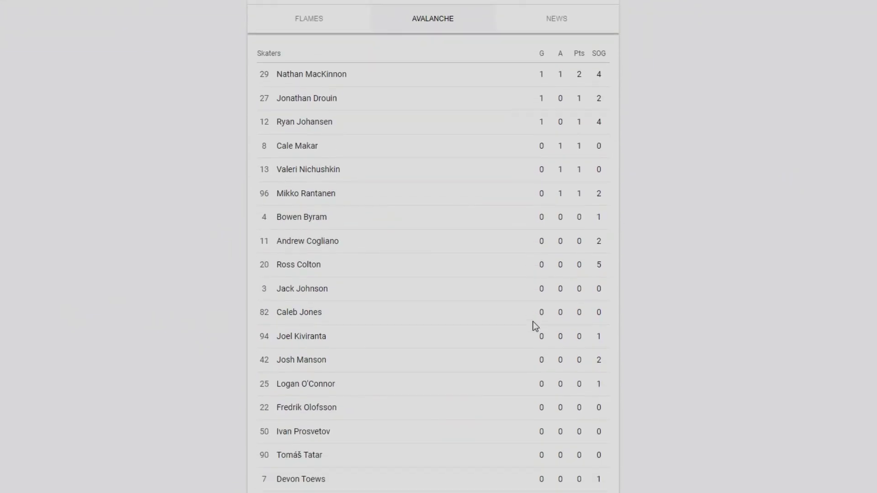
scroll(533, 322, down, 2)
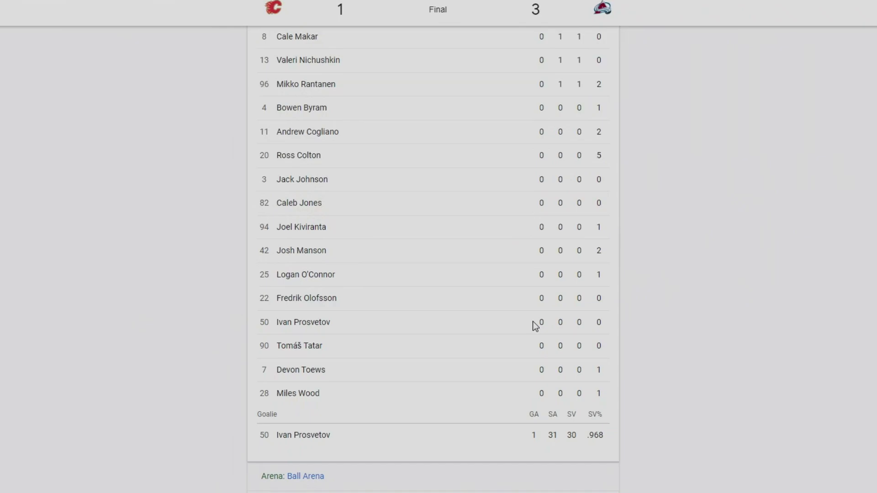
scroll(532, 304, up, 5)
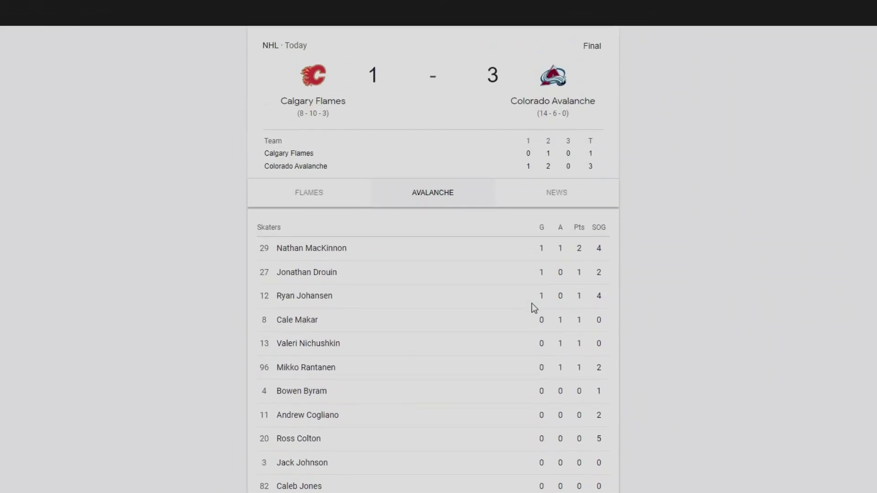
click(339, 193)
click(413, 202)
scroll(158, 307, down, 4)
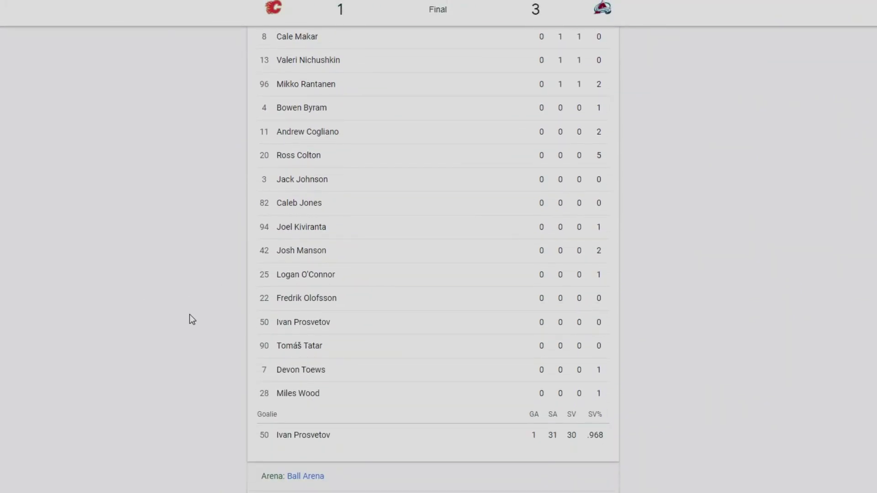
scroll(194, 322, up, 1)
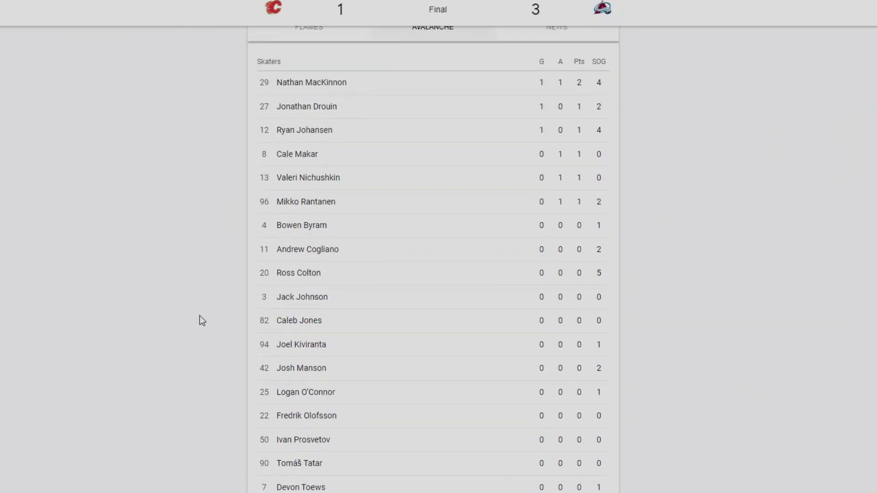
scroll(200, 320, up, 2)
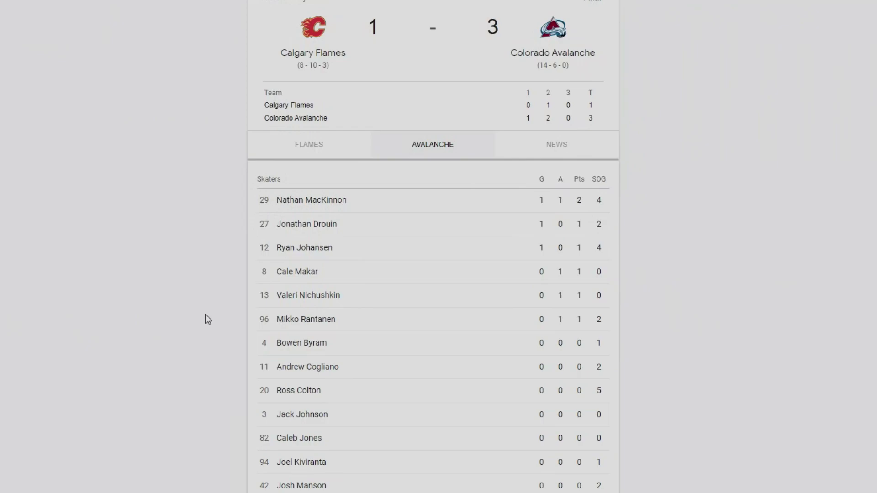
Step: Switch the box score from Flames skater stats back to Avalanche skater stats
click(342, 158)
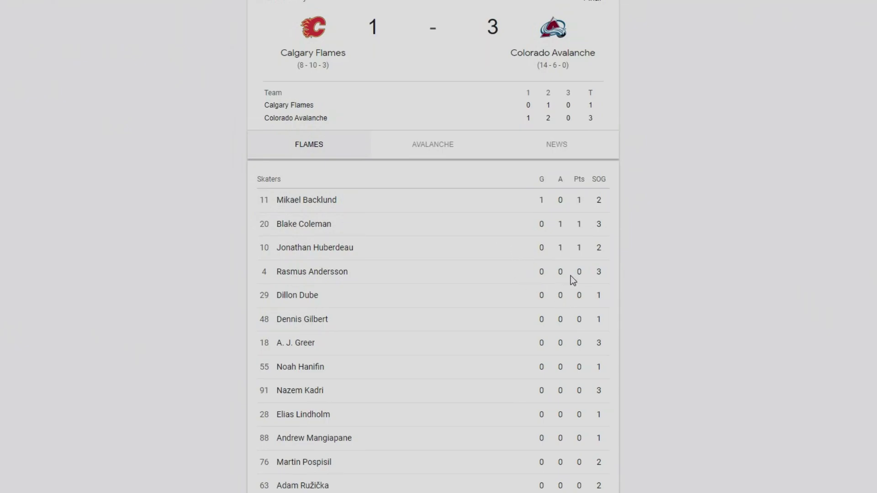
scroll(546, 346, down, 2)
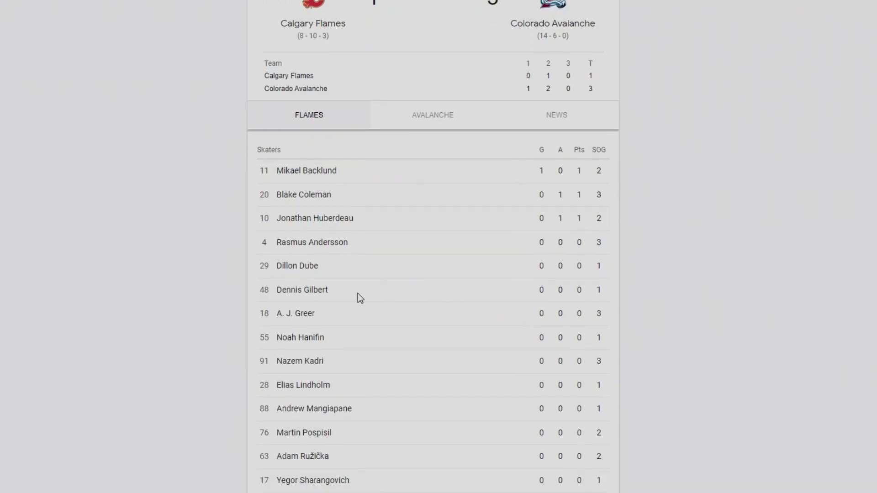
scroll(256, 181, up, 2)
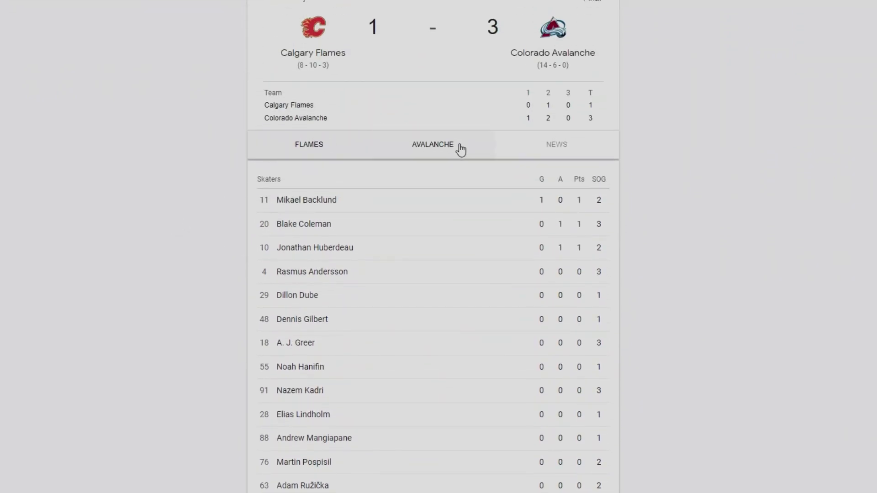
click(460, 147)
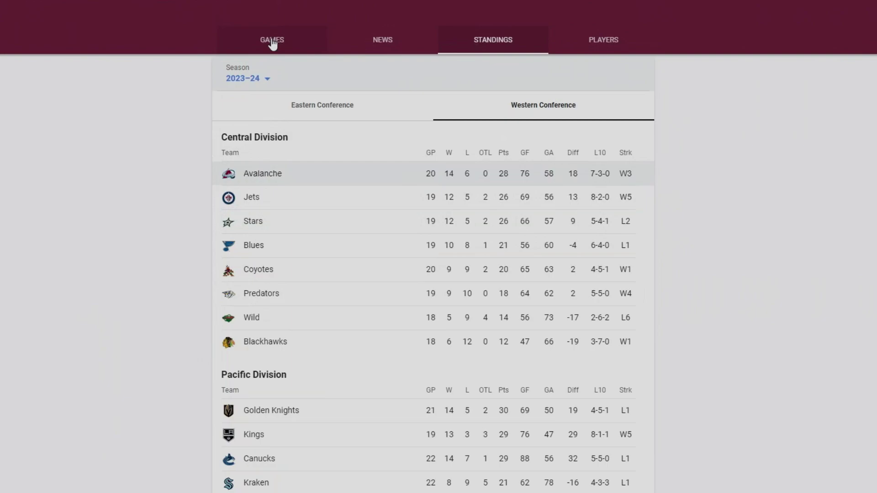
scroll(283, 233, down, 1)
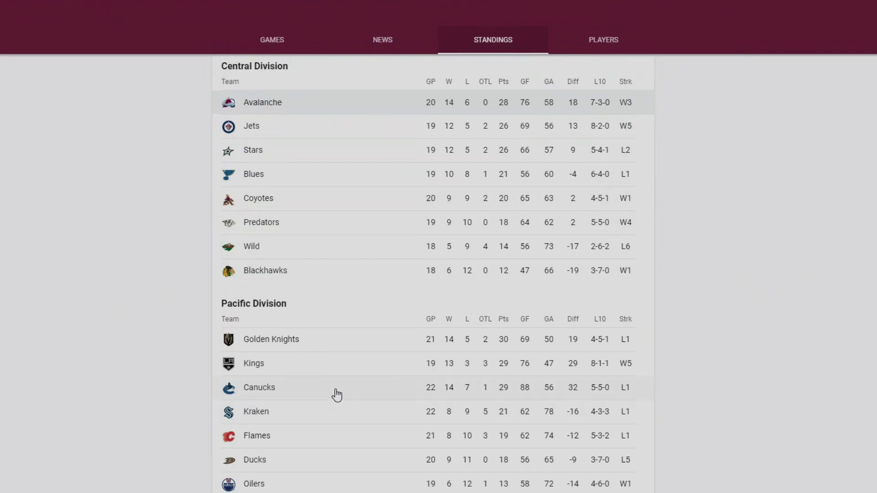
Step: Open the Avalanche games list to reach tomorrow's 8:00 PM Lightning game
click(262, 51)
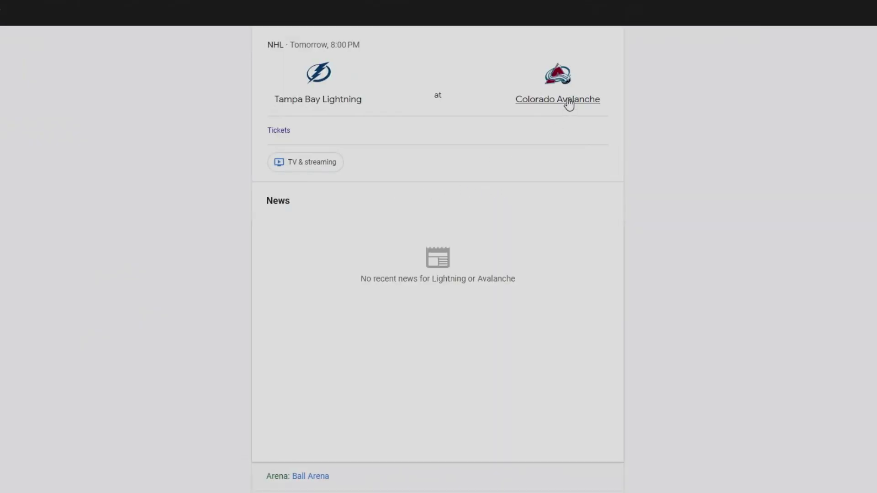
Step: Open the Avalanche team page standings and switch to the Eastern Conference
click(570, 104)
click(451, 39)
scroll(159, 289, down, 2)
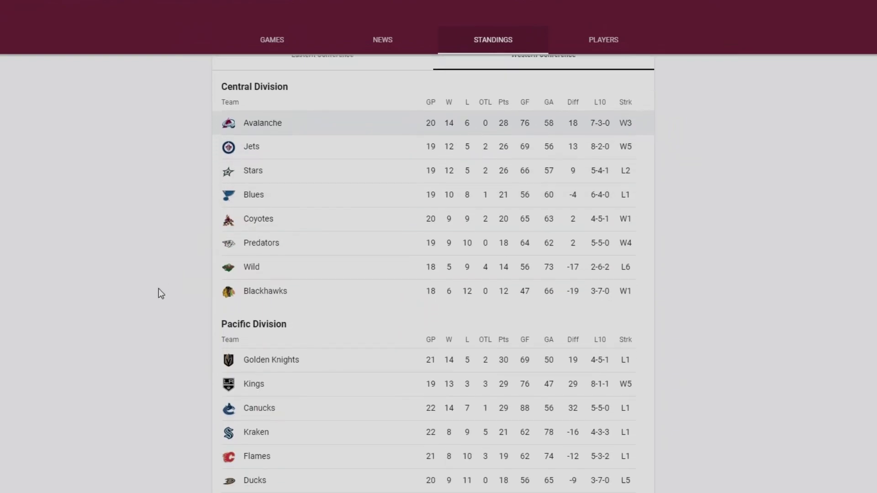
scroll(199, 321, up, 2)
click(322, 106)
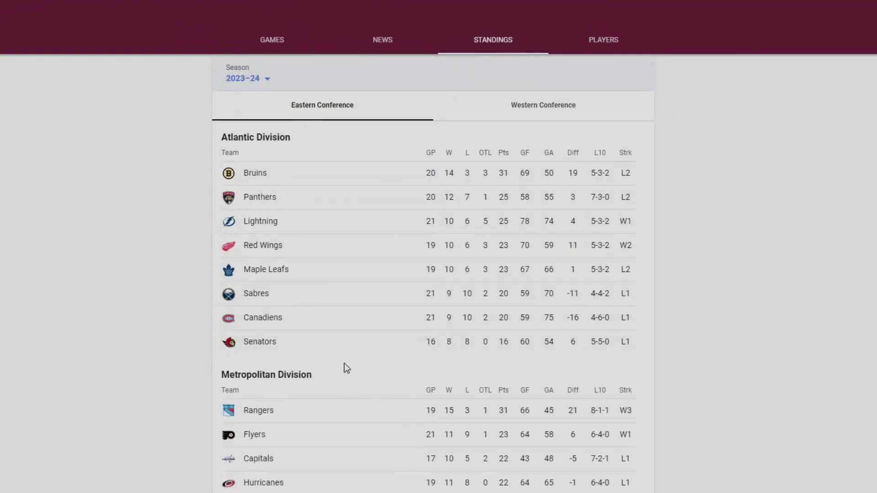
scroll(128, 312, down, 1)
scroll(172, 296, up, 1)
Step: Toggle the standings Western, Eastern, then back to Western Conference
click(501, 114)
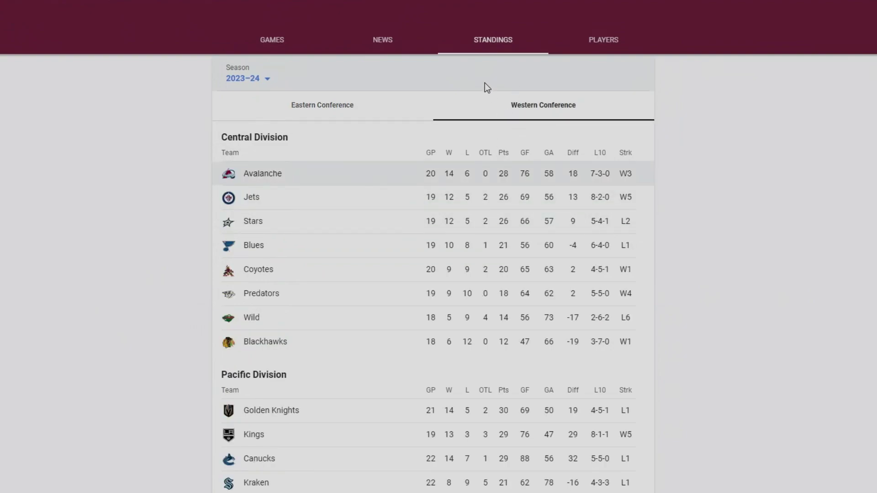
click(311, 104)
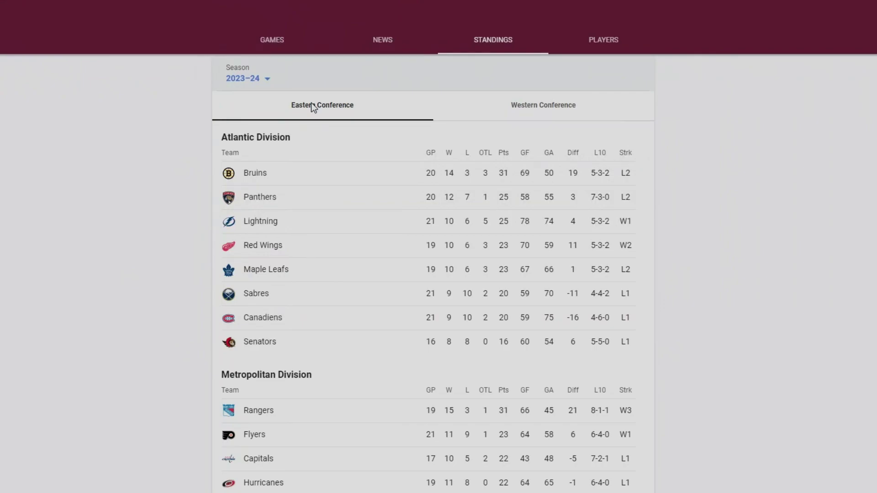
click(534, 110)
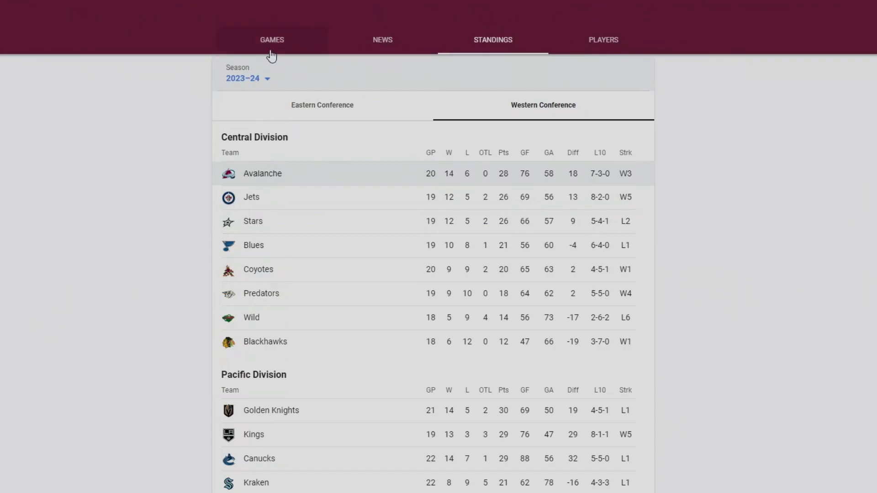
Step: Open the Avalanche games schedule to reach yesterday's Flames 1–3 Avalanche final
click(272, 41)
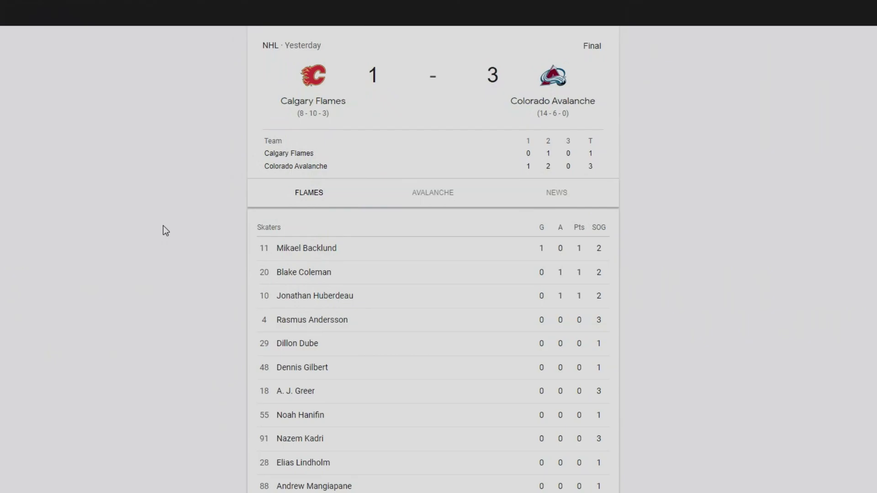
Step: Show the Colorado Avalanche skater stats, led by Nathan MacKinnon
click(460, 186)
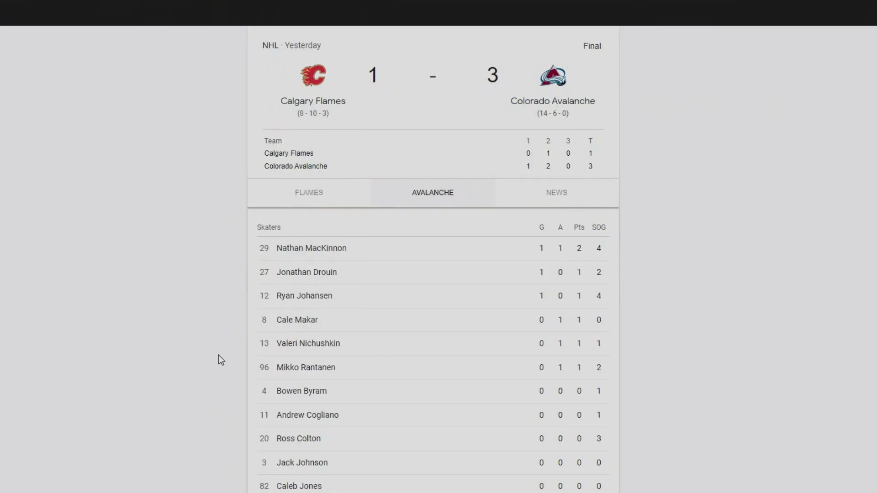